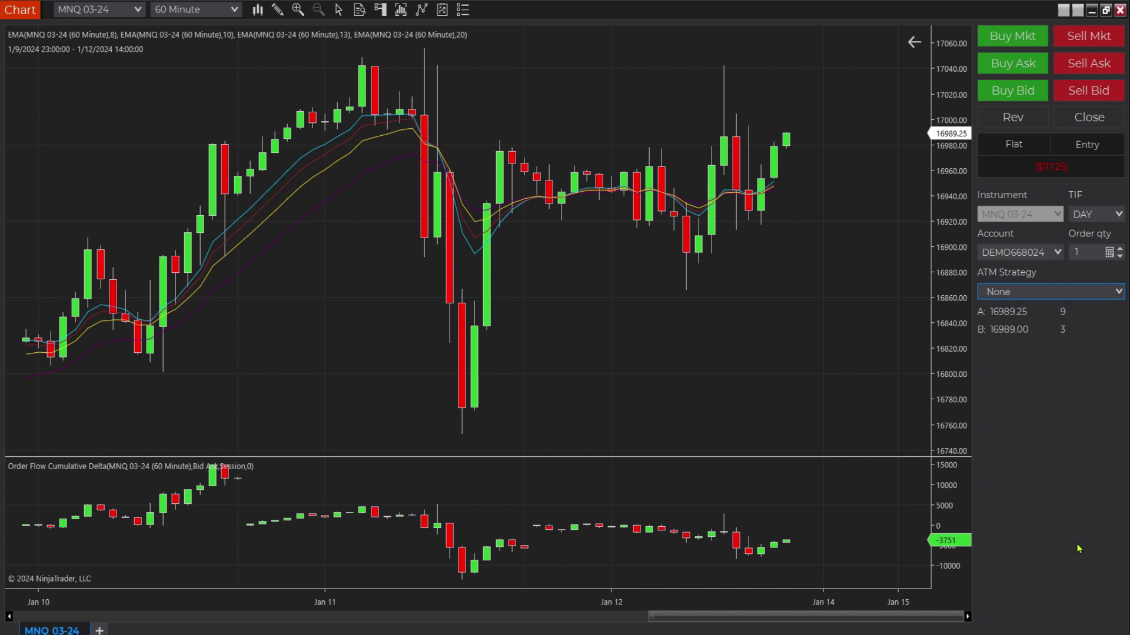
# Hide and then re-show the Chart Trader panel beside the MNQ 03-24 chart
pyautogui.click(381, 11)
pyautogui.click(305, 33)
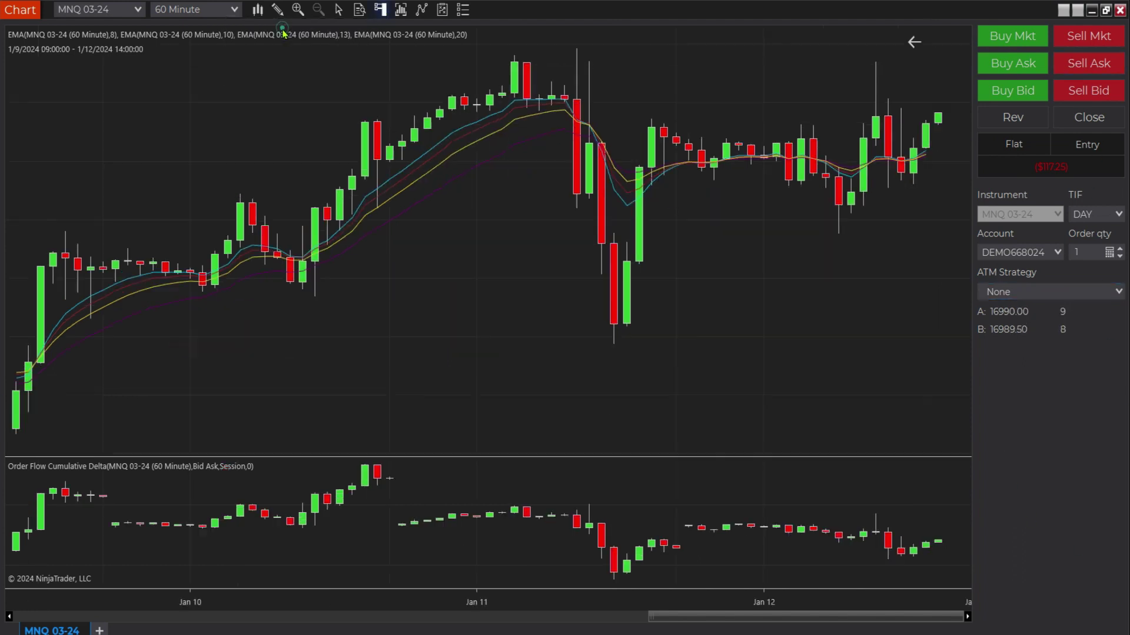
pyautogui.click(381, 11)
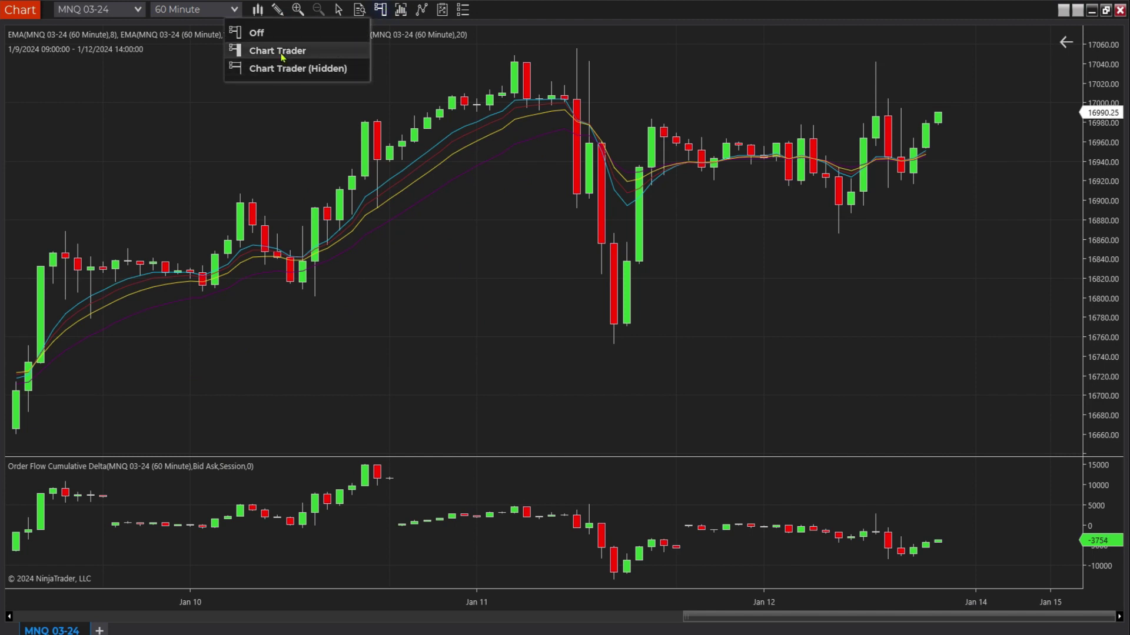
pyautogui.click(282, 47)
pyautogui.click(382, 10)
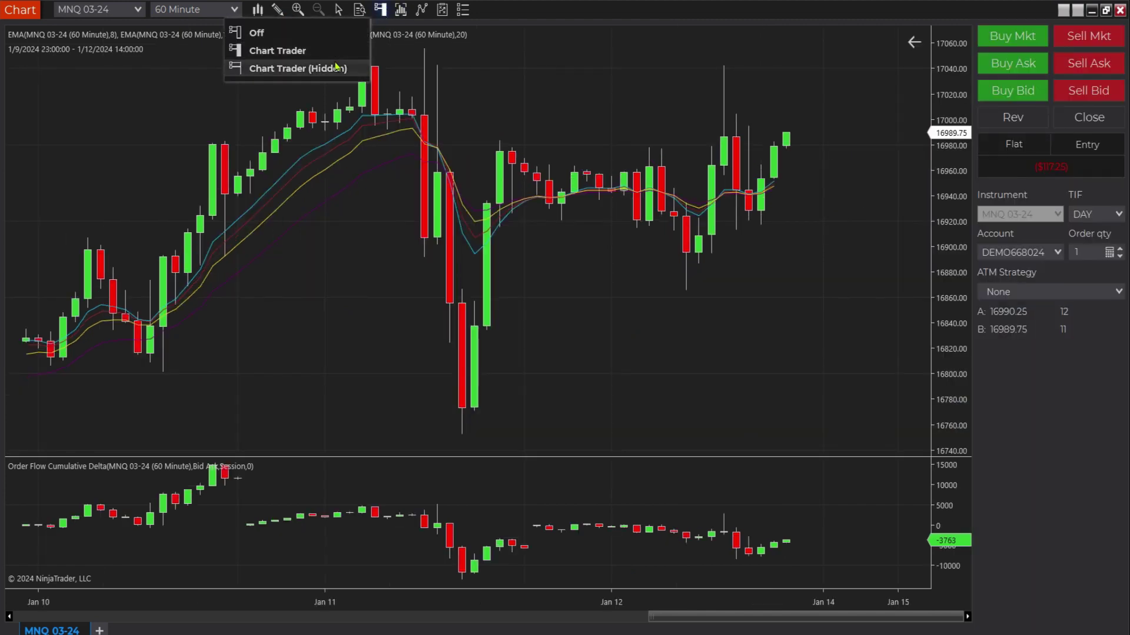
pyautogui.click(1020, 384)
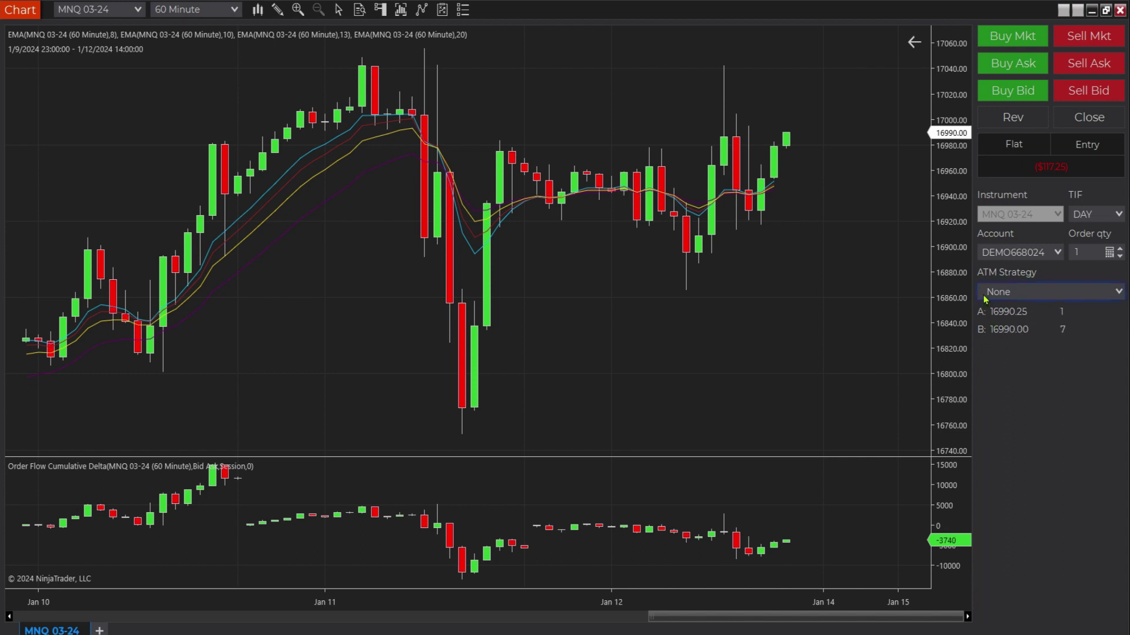
# Create a Custom ATM strategy in Ticks with a 12-tick stop loss and no profit target
pyautogui.click(1026, 293)
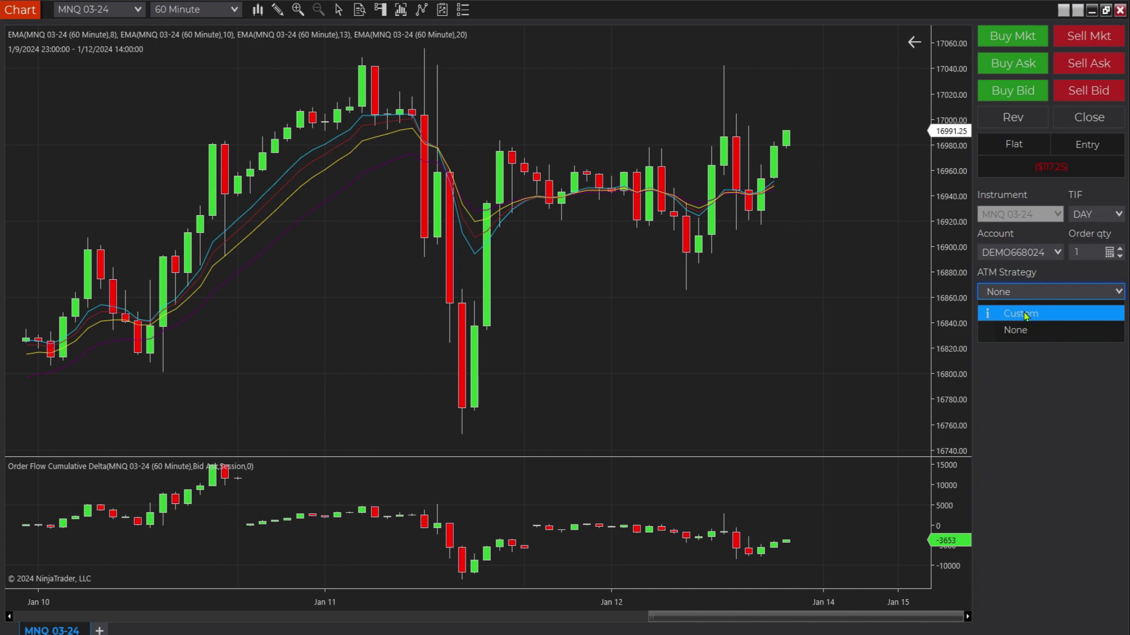
pyautogui.click(1024, 314)
pyautogui.click(529, 272)
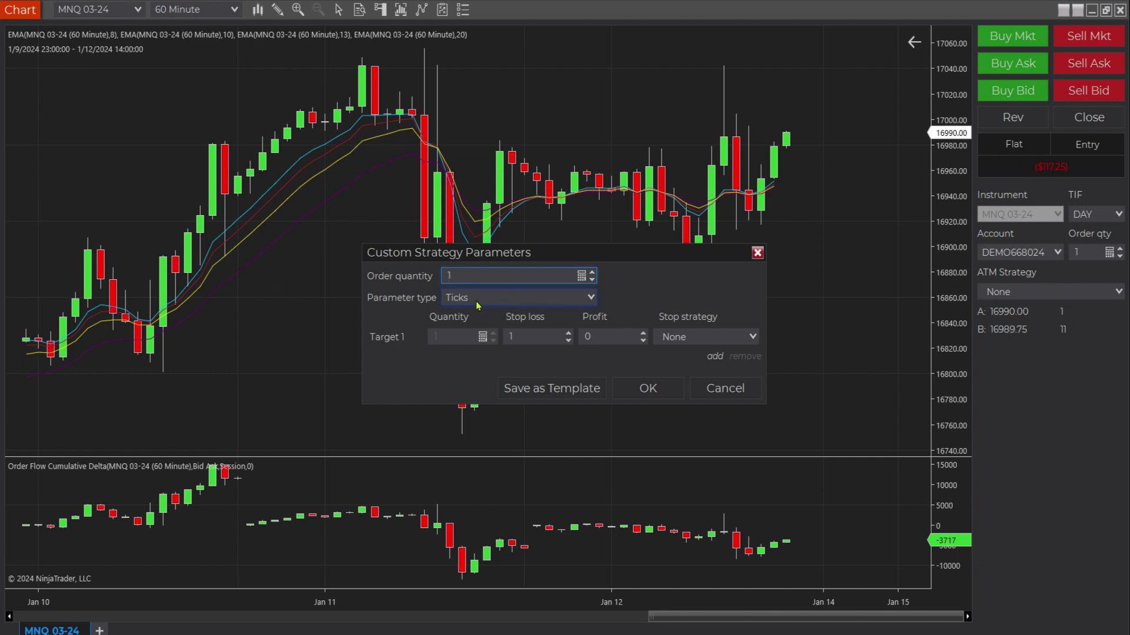
pyautogui.click(512, 297)
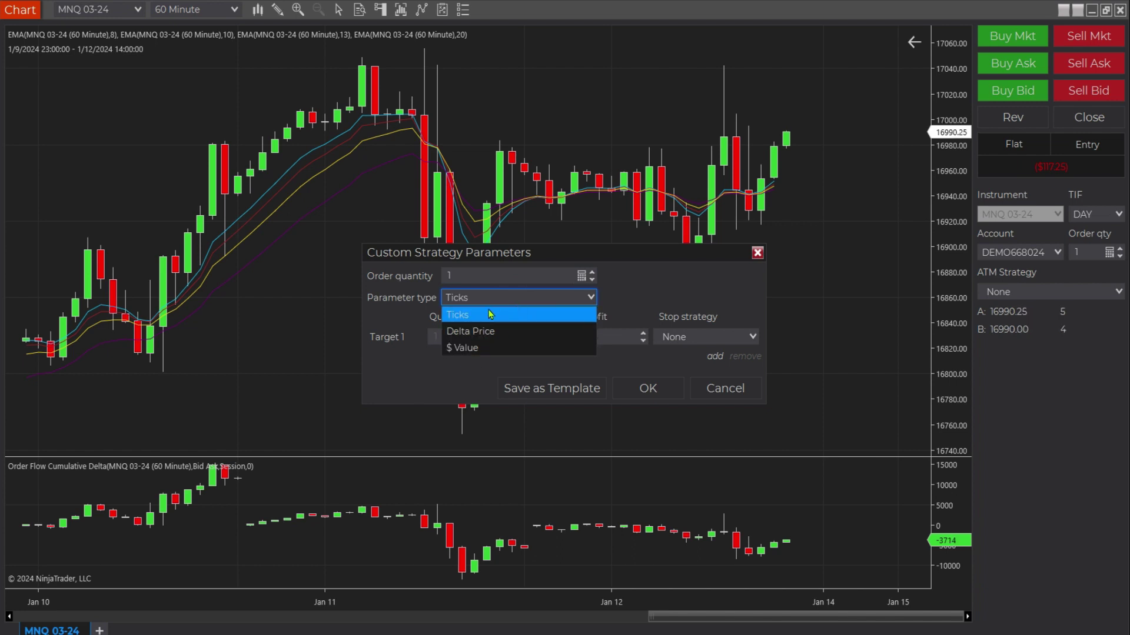
pyautogui.click(487, 310)
pyautogui.click(524, 339)
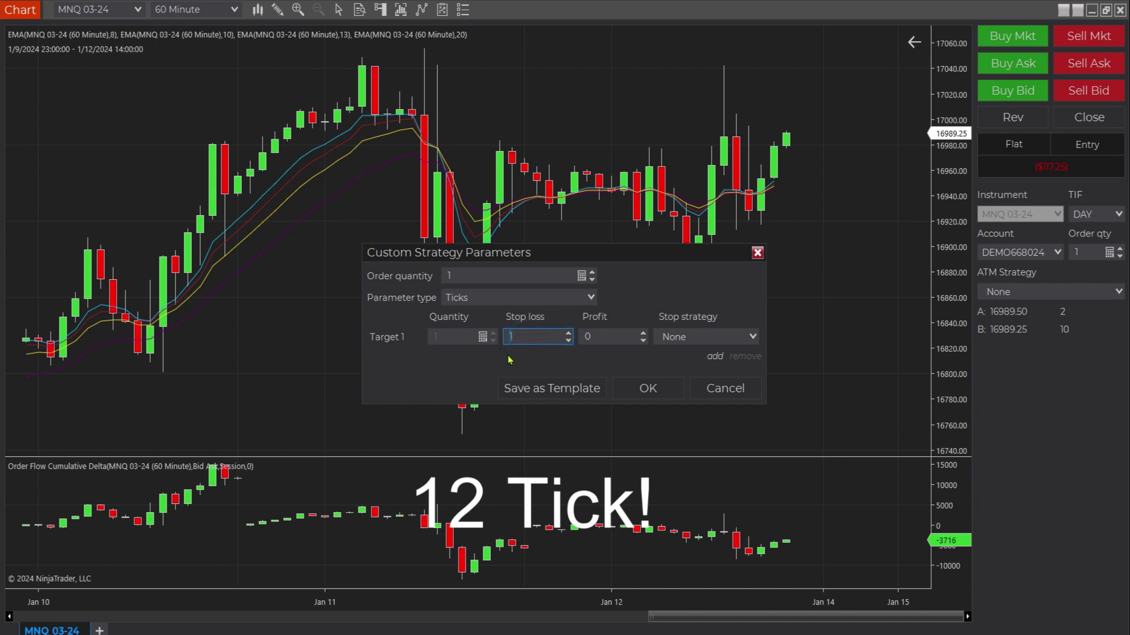
pyautogui.write('12')
pyautogui.click(599, 337)
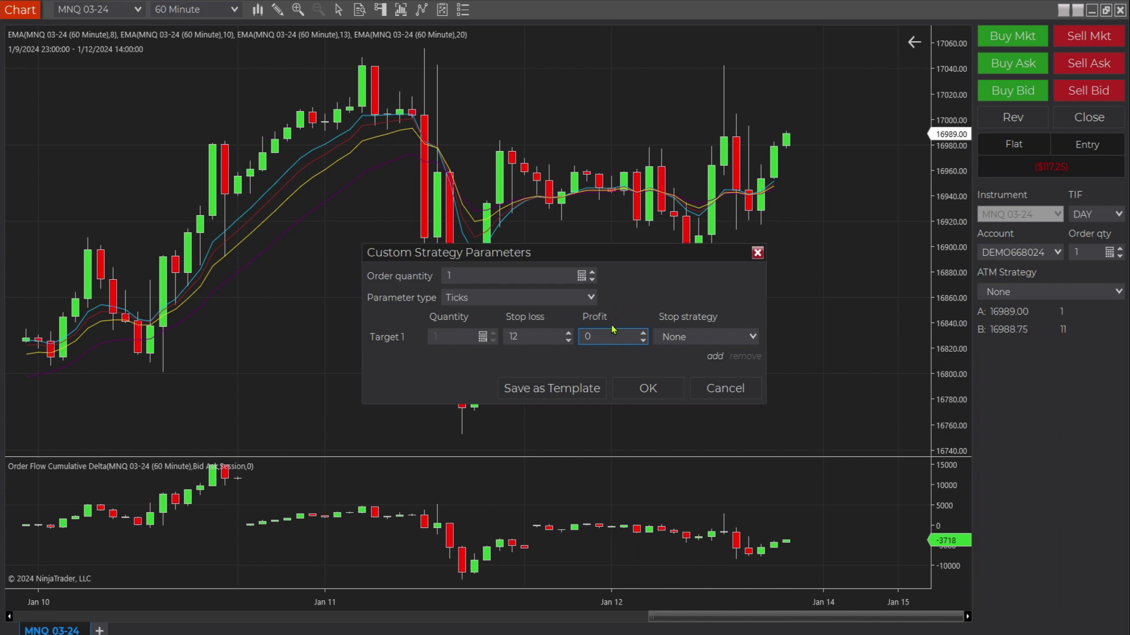
pyautogui.click(656, 388)
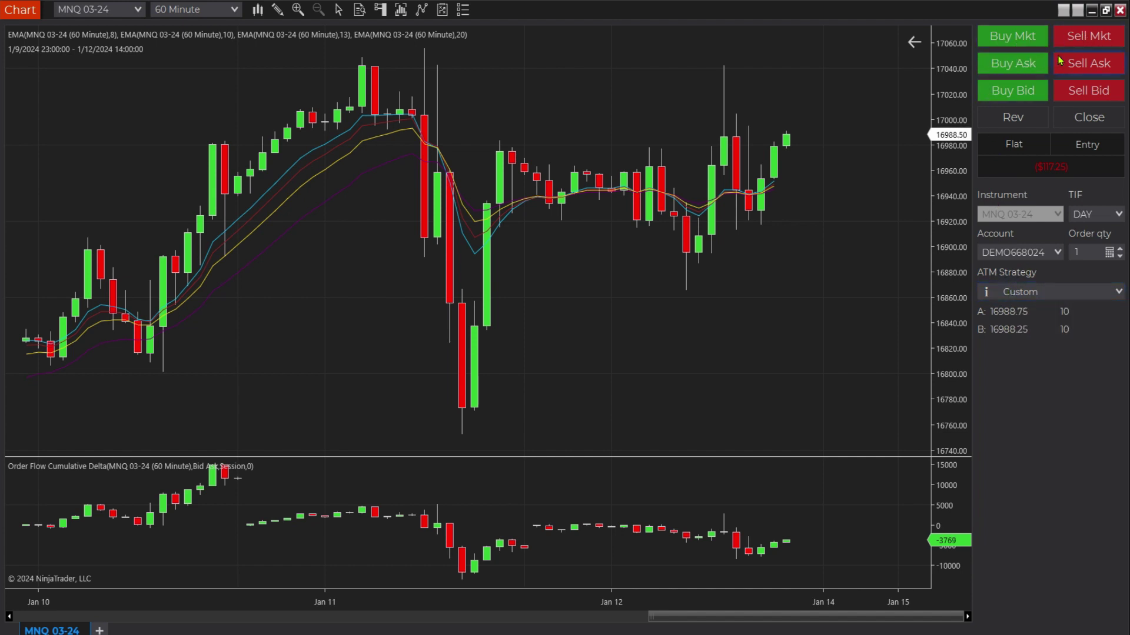
# Sell 1 MNQ 03-24 contract at market and confirm the order
pyautogui.click(1089, 37)
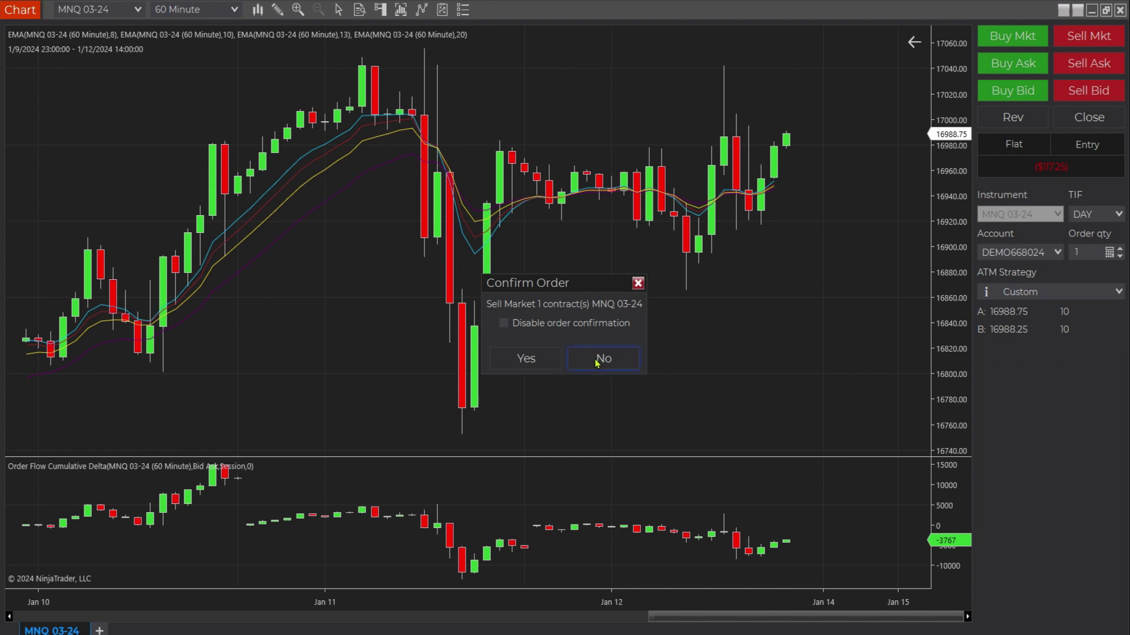
pyautogui.click(525, 359)
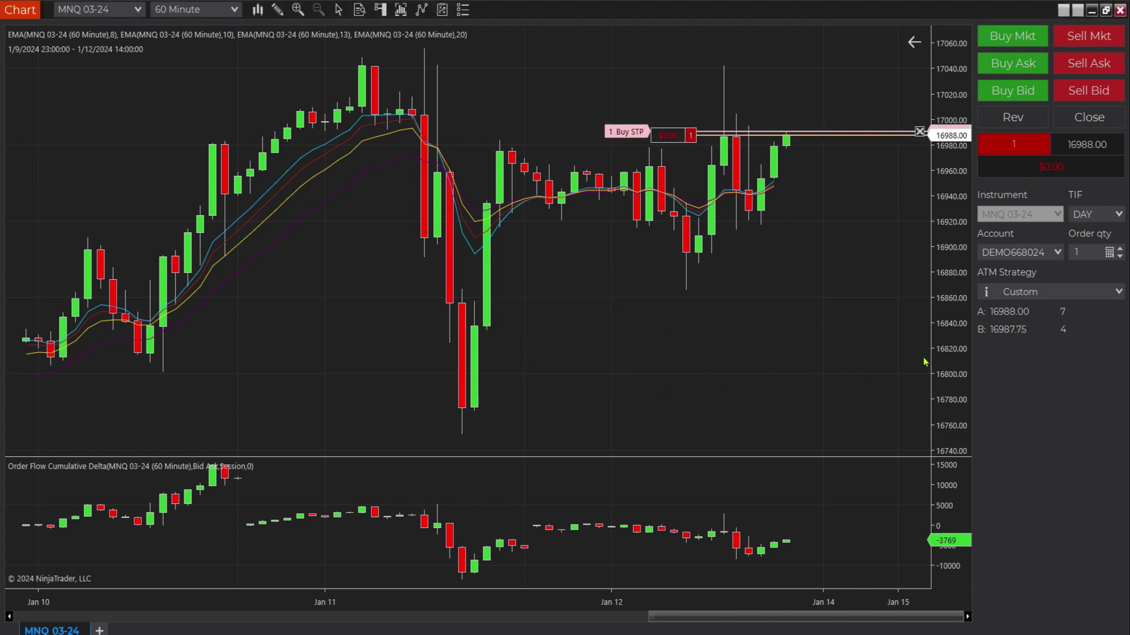
# Stretch the price scale and pan so the 16991.00 buy stop and 16988.00 entry separate
pyautogui.moveTo(945, 367); pyautogui.dragTo(911, 285)
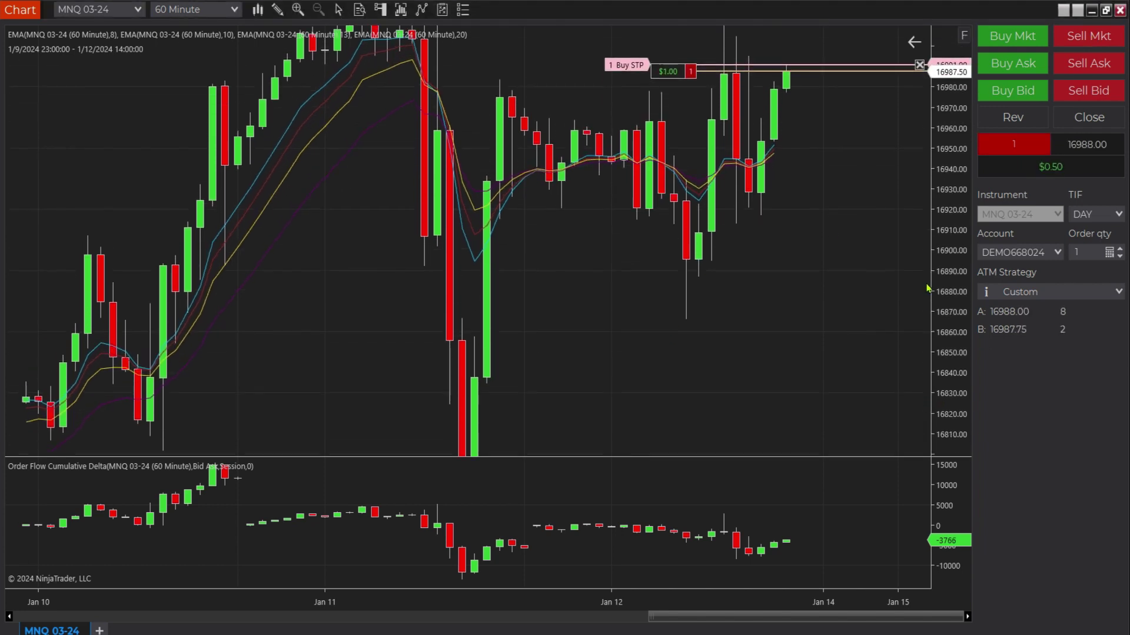
pyautogui.moveTo(858, 239); pyautogui.dragTo(854, 230)
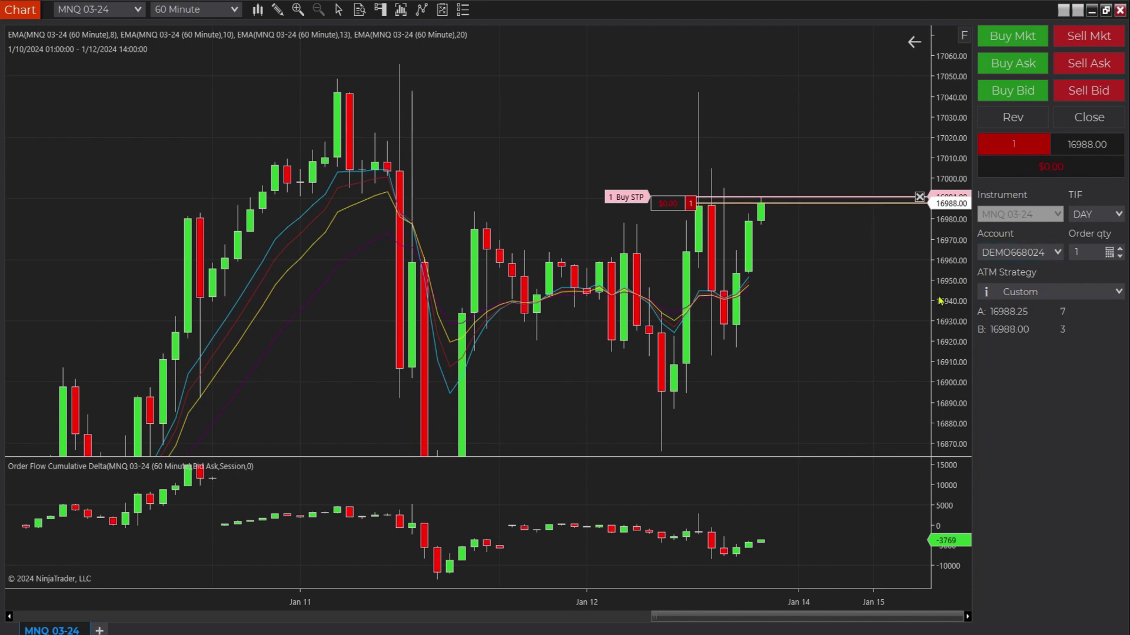
pyautogui.moveTo(949, 305); pyautogui.dragTo(928, 166)
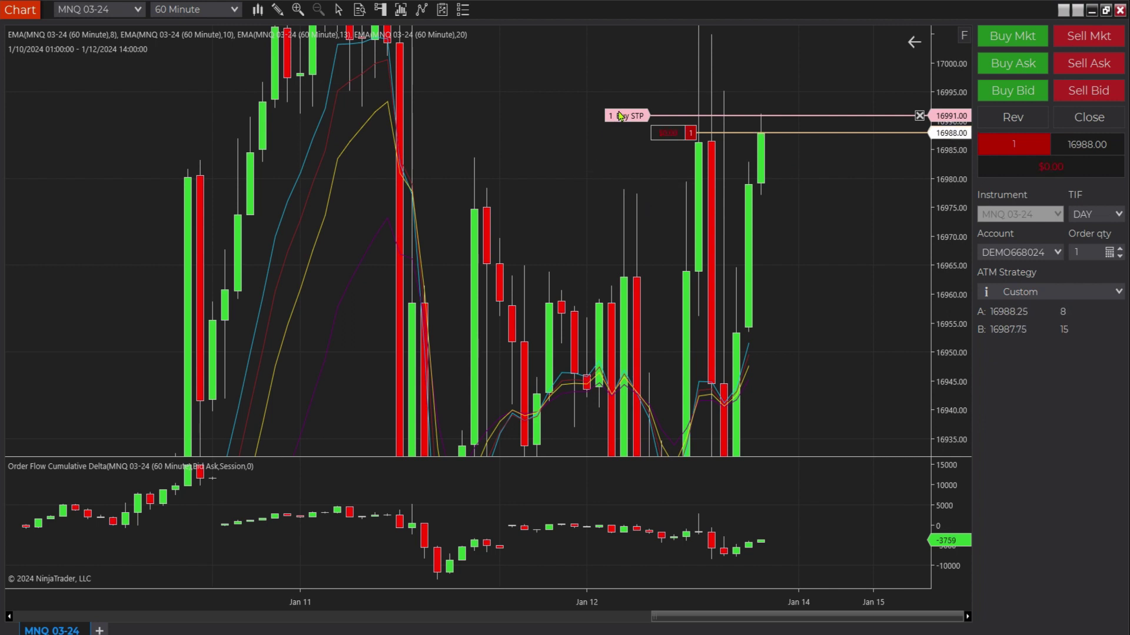
# Move the buy stop to about 16988.75, then 16988.50, and dismiss the InvalidPrice error
pyautogui.click(621, 116)
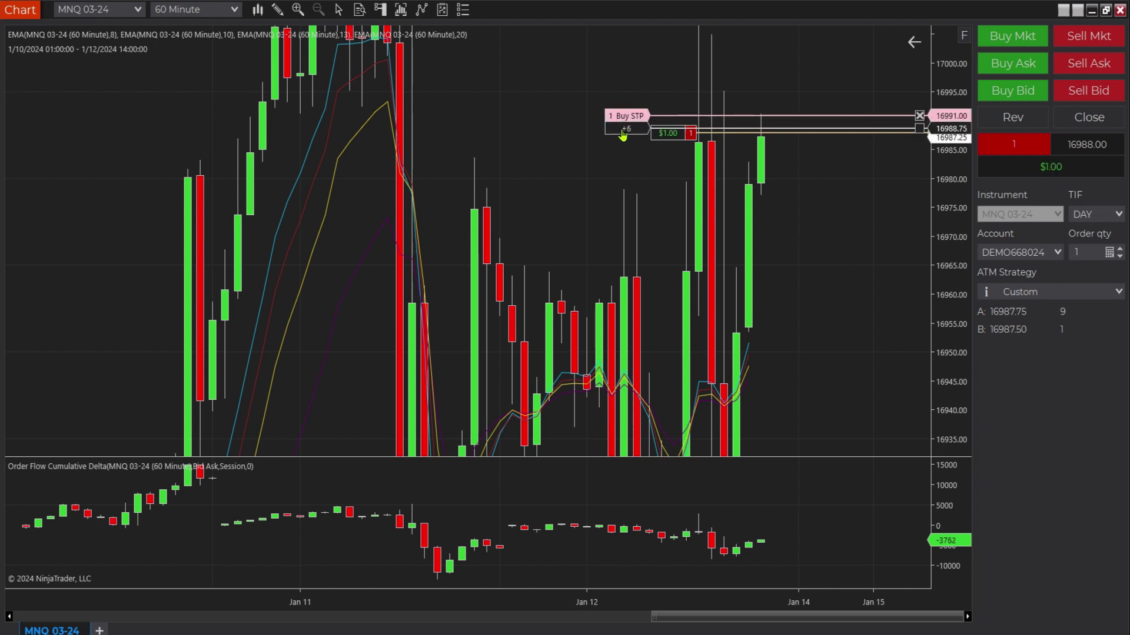
pyautogui.click(622, 134)
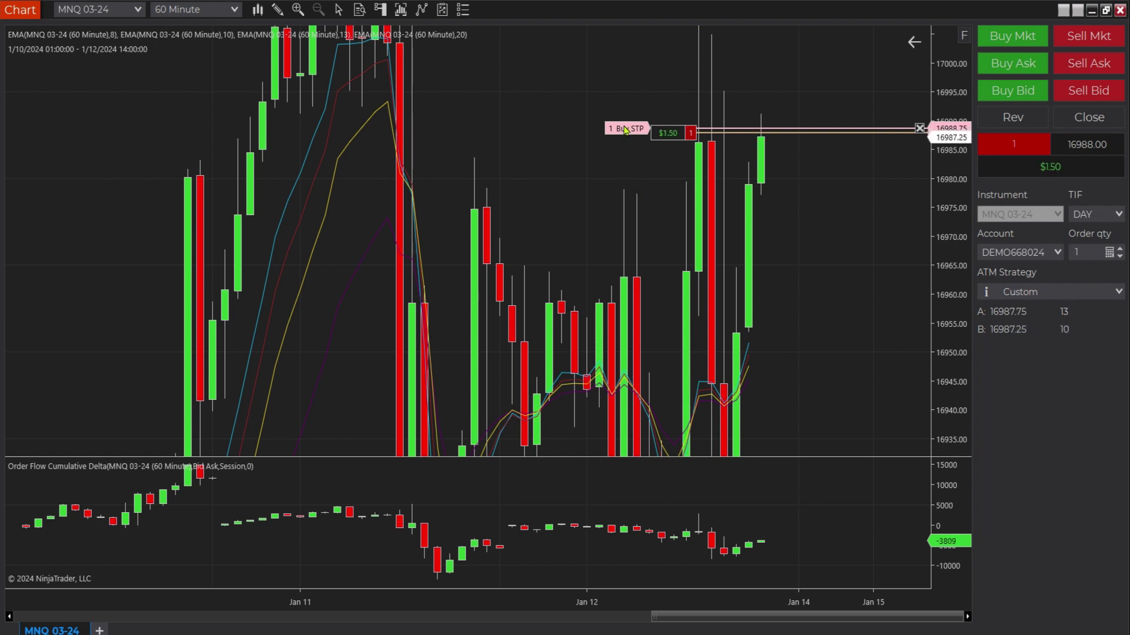
pyautogui.click(625, 129)
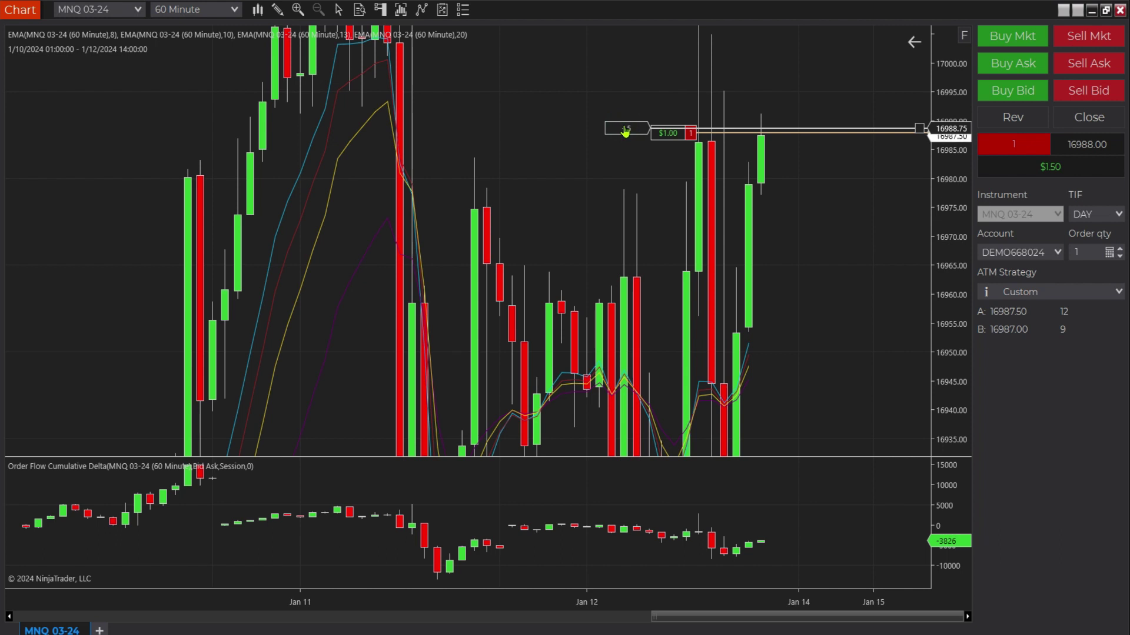
pyautogui.click(625, 136)
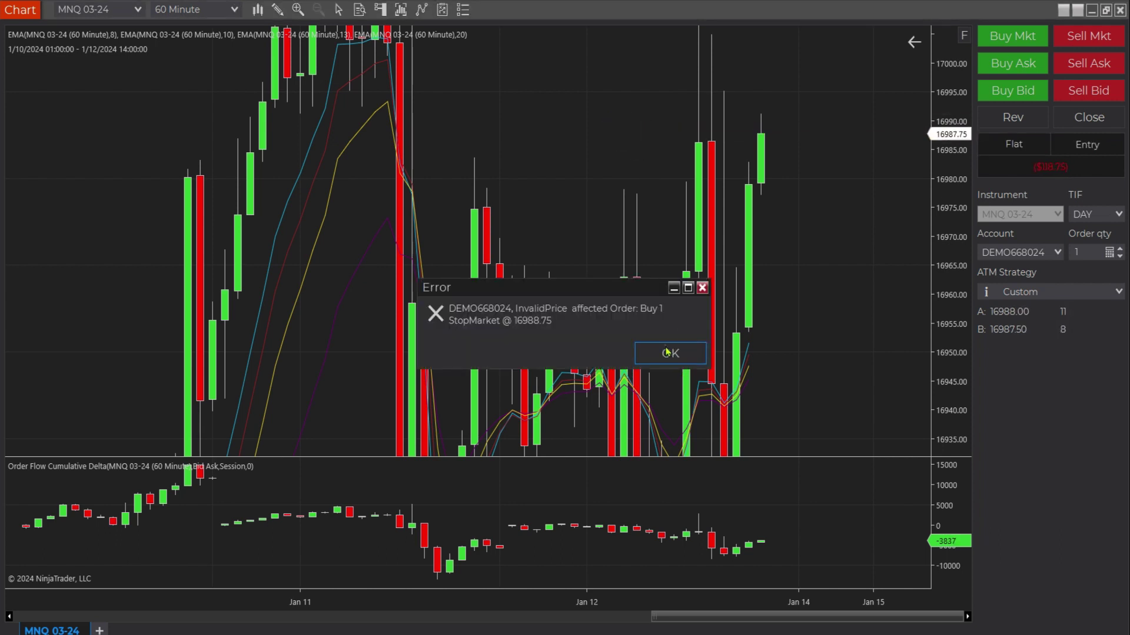
pyautogui.click(667, 352)
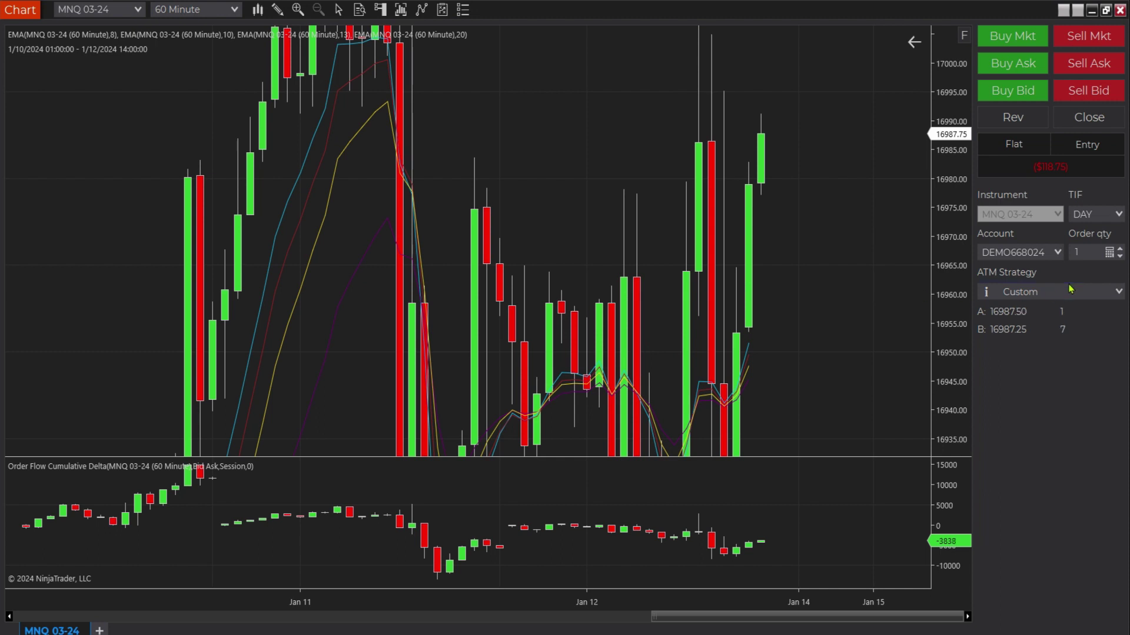
# Save the 12-tick stop loss ATM settings as the template 'Simple Stop Loss'
pyautogui.click(1097, 296)
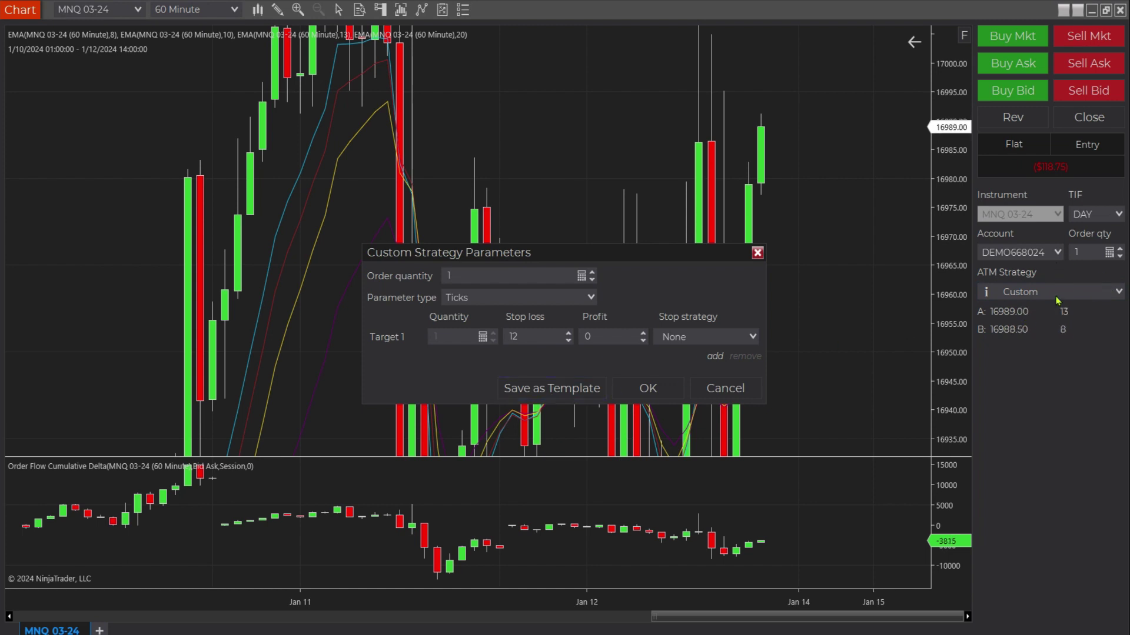
pyautogui.click(539, 389)
pyautogui.click(373, 340)
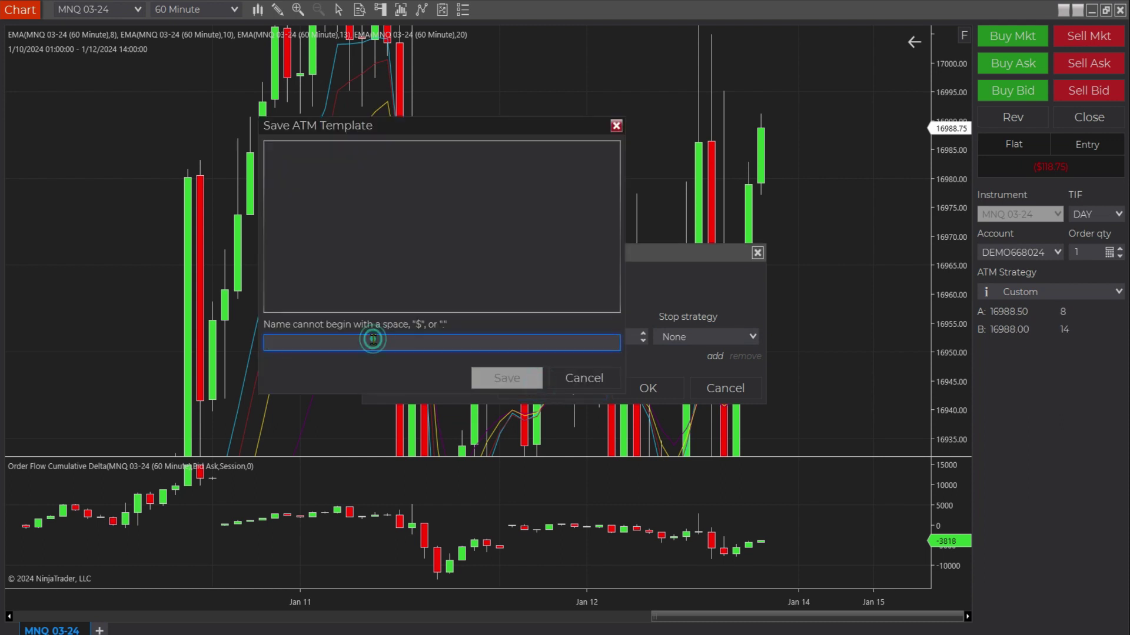
pyautogui.write('S')
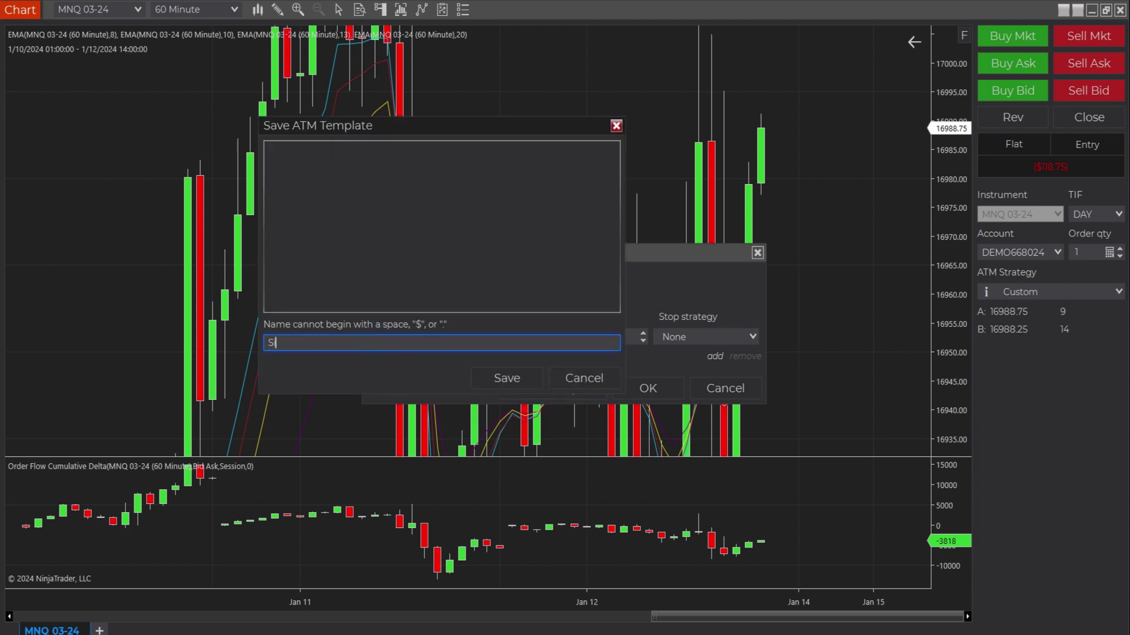
pyautogui.write('imple Stop Loss')
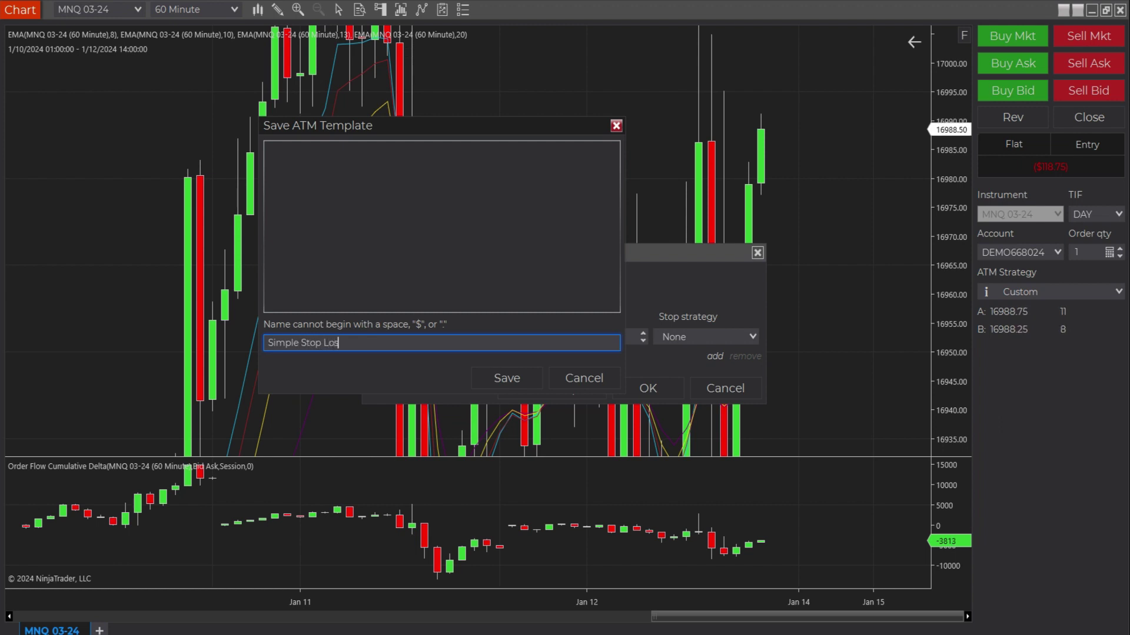
pyautogui.click(511, 380)
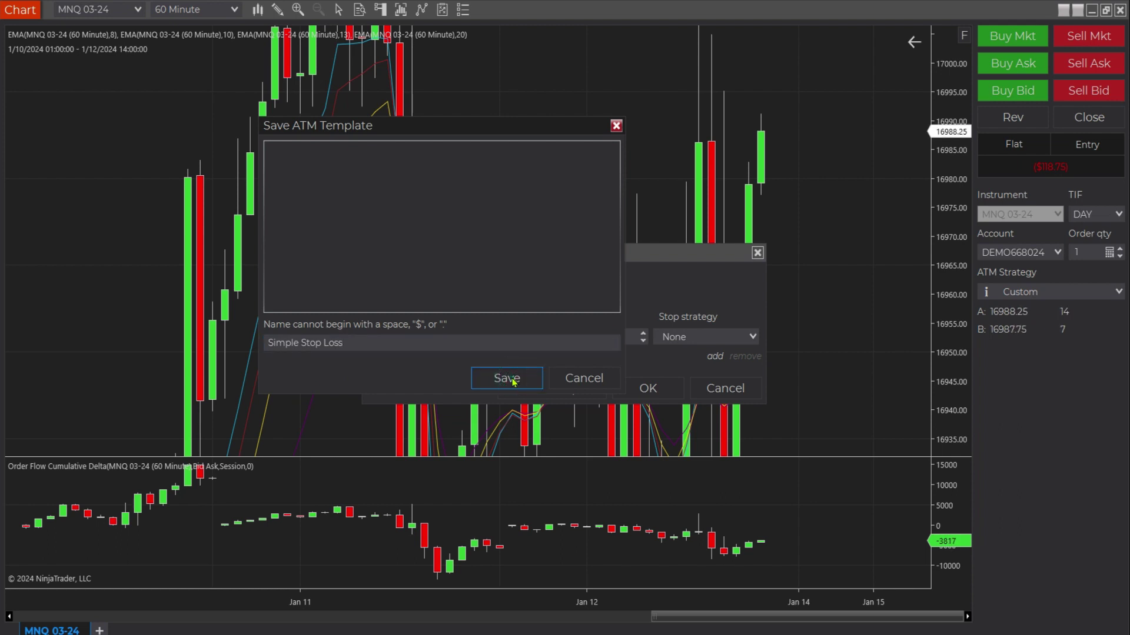
pyautogui.click(648, 389)
# Select the Simple Stop Loss ATM strategy and buy 1 contract at market, confirming the order
pyautogui.click(1118, 292)
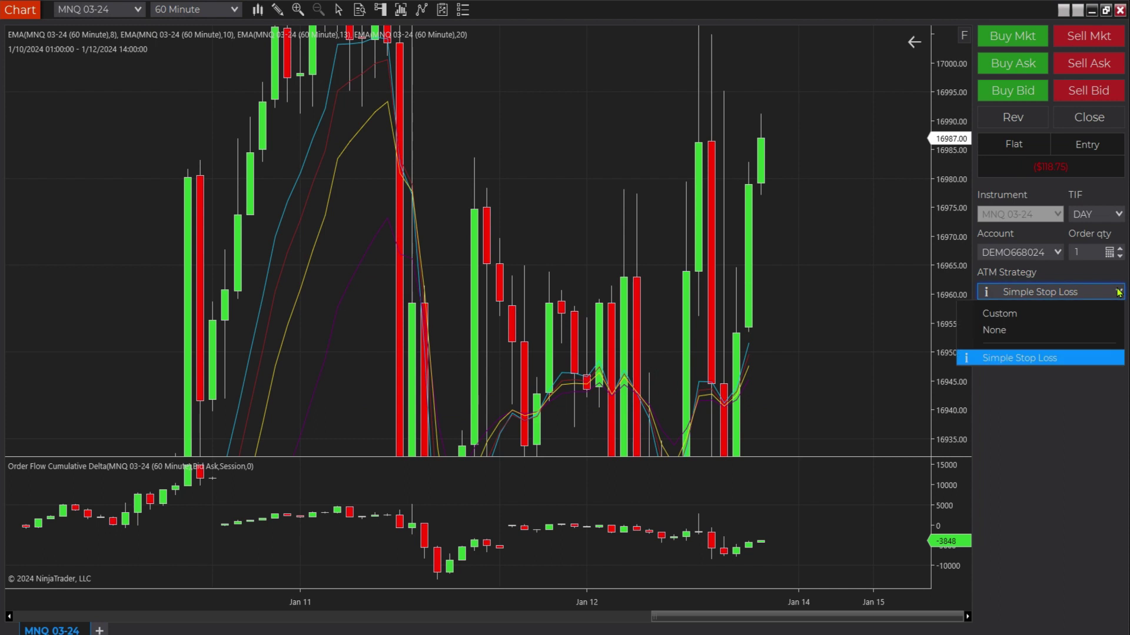
pyautogui.click(1013, 359)
pyautogui.click(1012, 36)
pyautogui.click(539, 359)
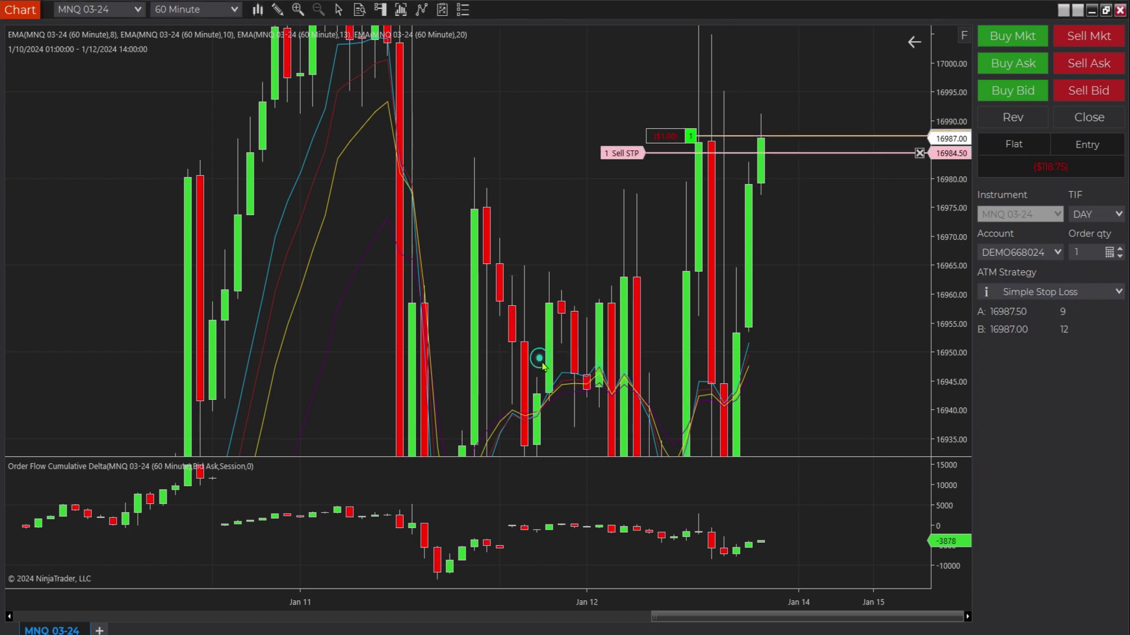